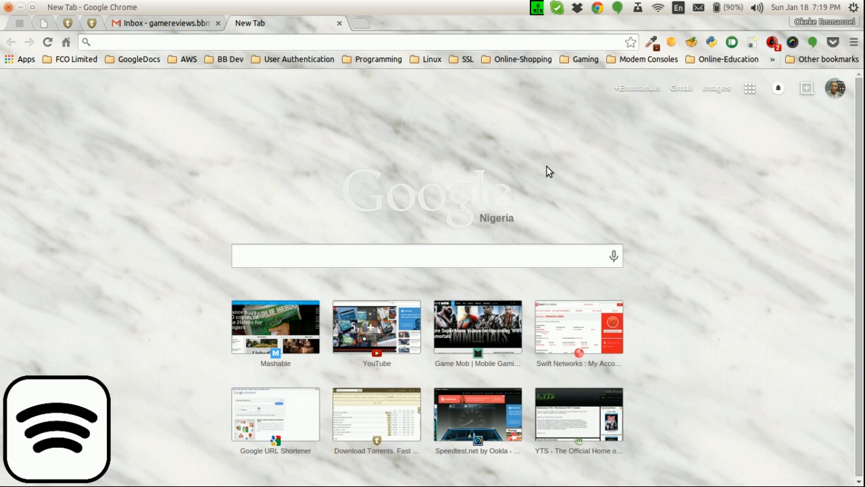
Step: Go to schoolbaseapp.co in the new Chrome tab
left_click(256, 43)
type("school")
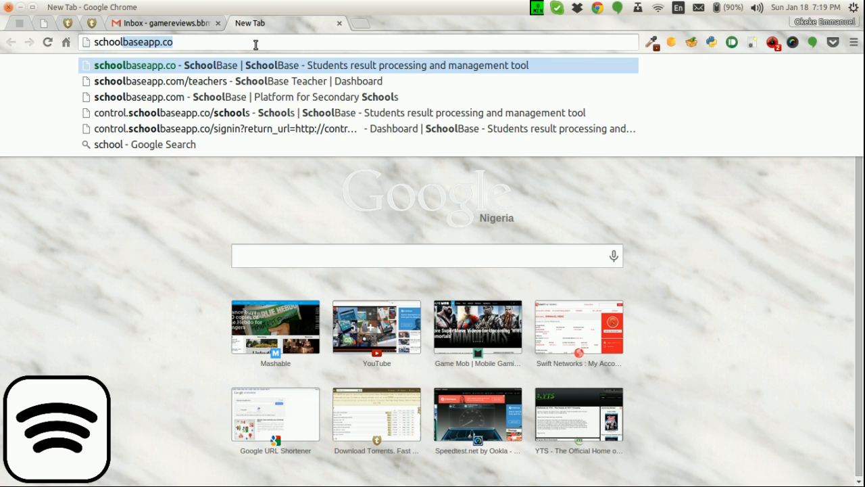
type("baseapp.co")
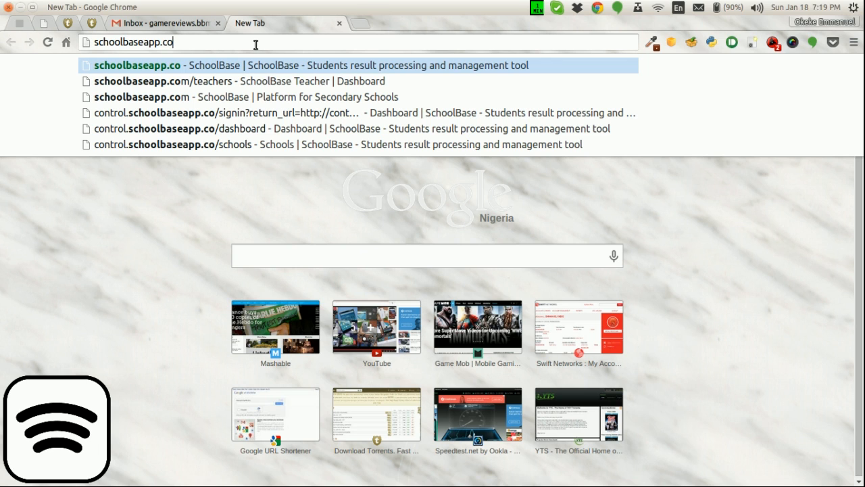
key("Return")
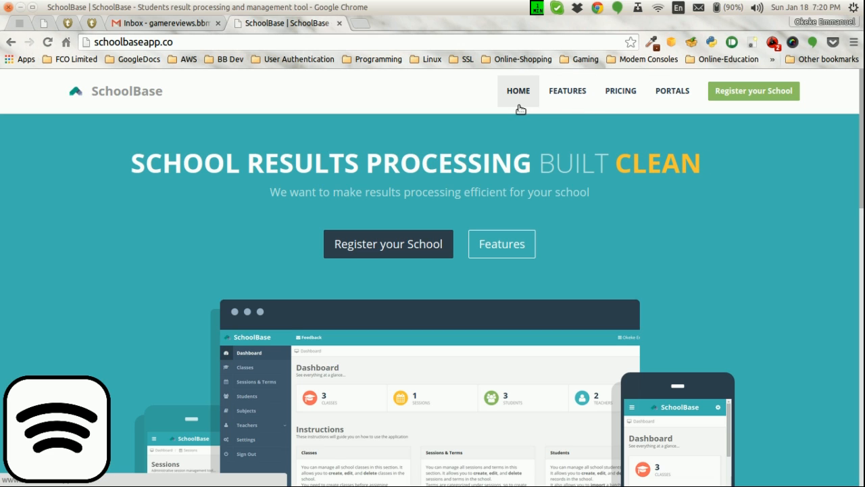
Step: Browse the SchoolBase homepage down to the footer and back up, then open Features
scroll(523, 133, "down", 3)
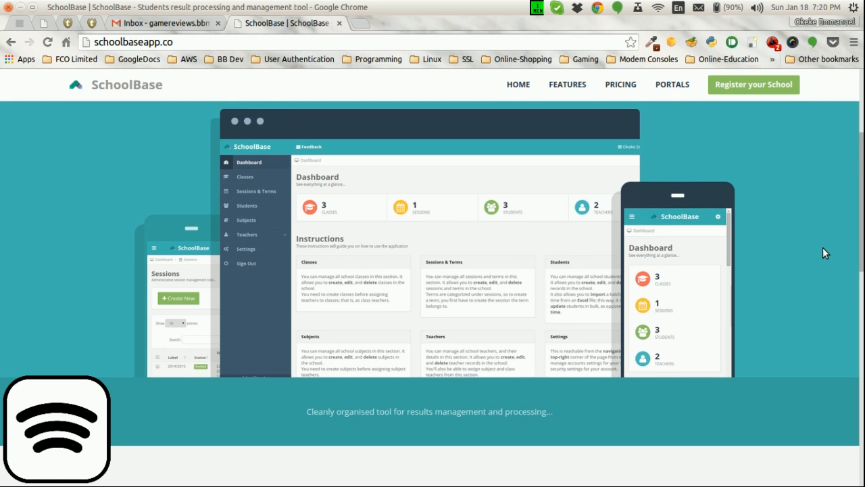
scroll(823, 247, "down", 3)
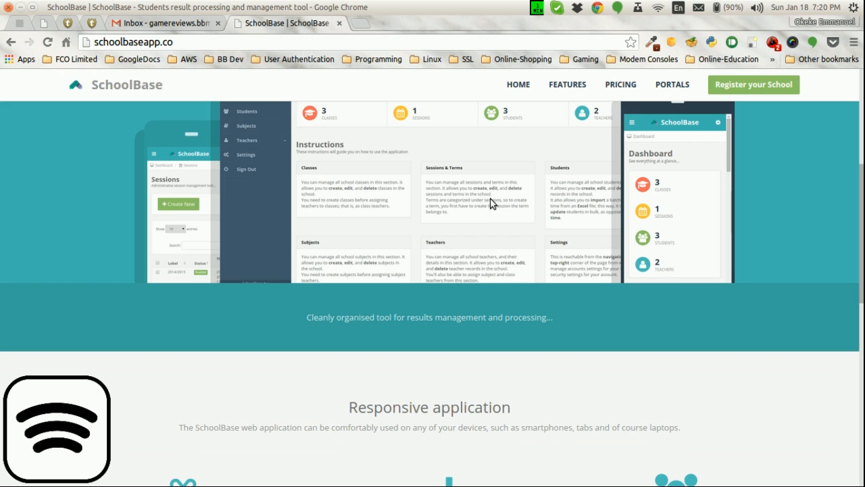
scroll(704, 220, "down", 10)
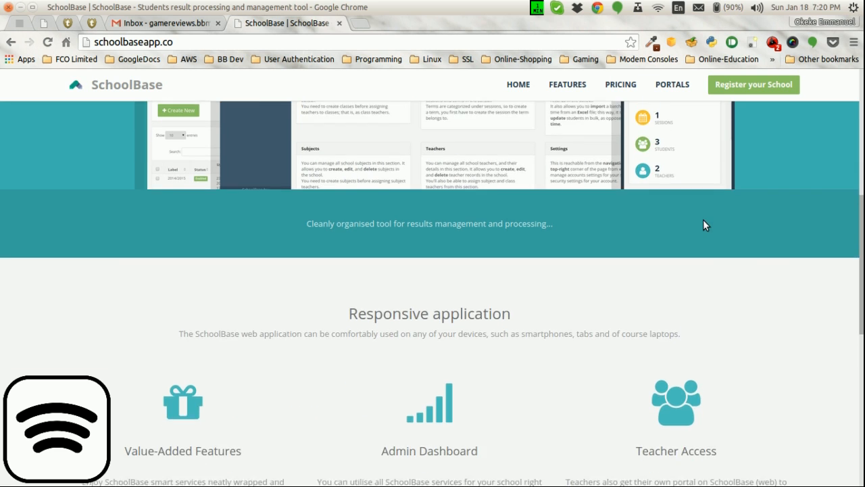
scroll(703, 220, "down", 4)
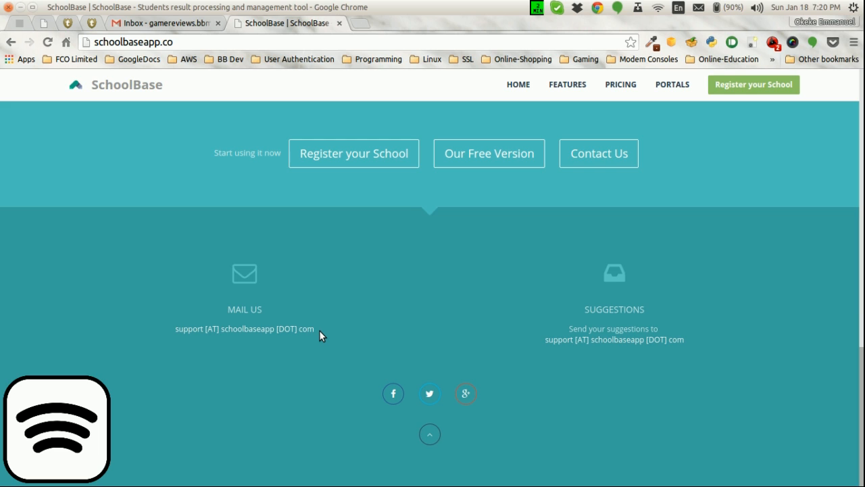
scroll(657, 220, "up", 5)
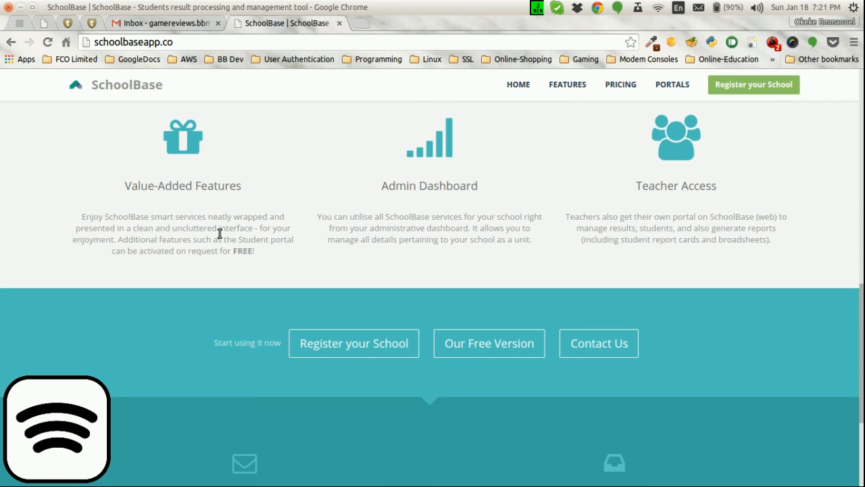
scroll(549, 249, "up", 2)
scroll(585, 262, "up", 10)
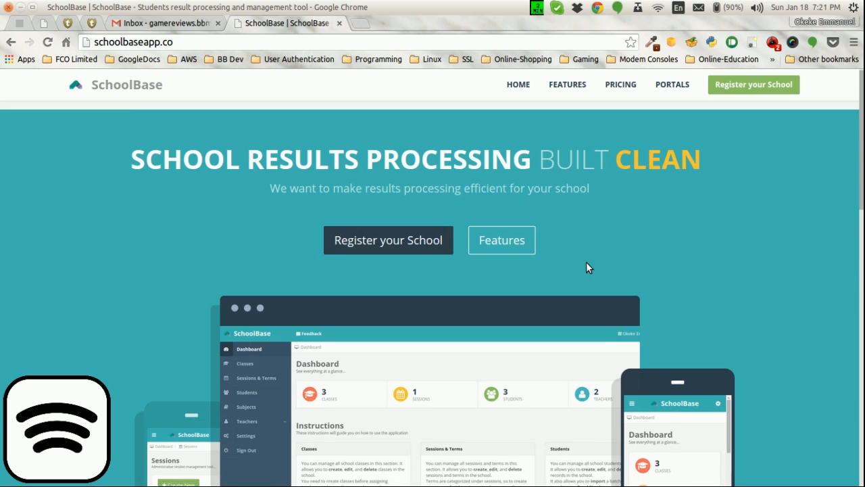
left_click(571, 98)
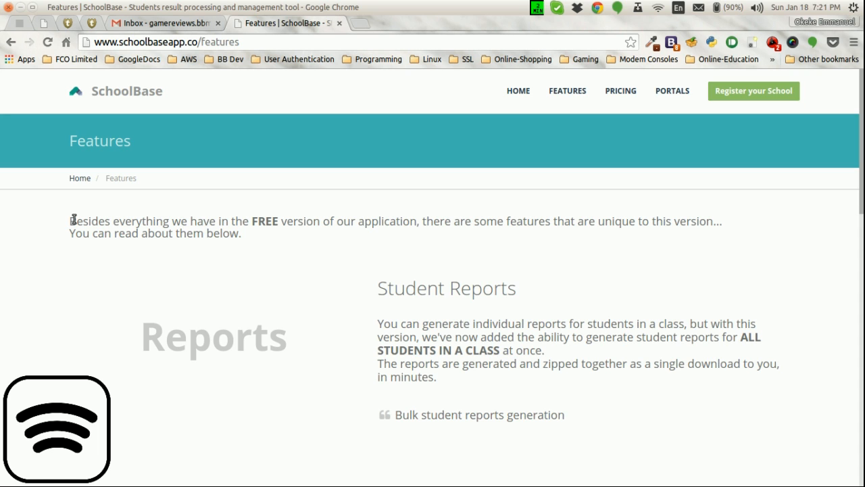
Step: Scroll through the Student Reports, teacher account access and upcoming services sections
scroll(85, 223, "down", 3)
scroll(270, 203, "up", 1)
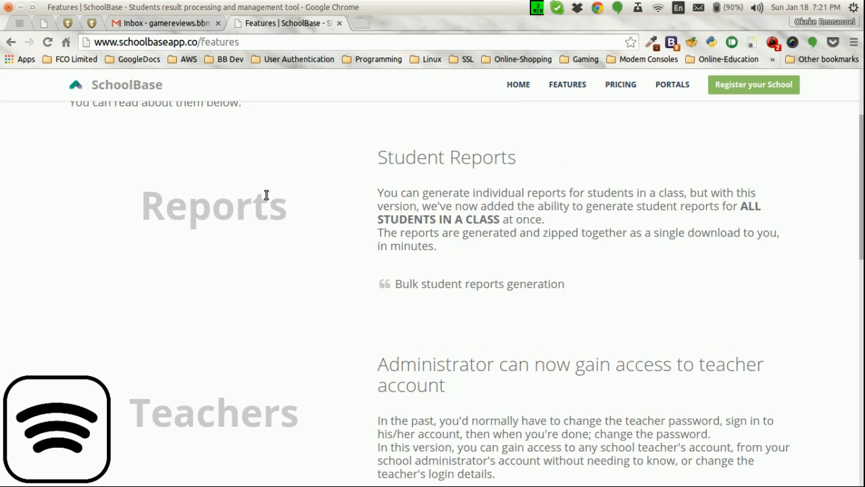
scroll(256, 237, "down", 5)
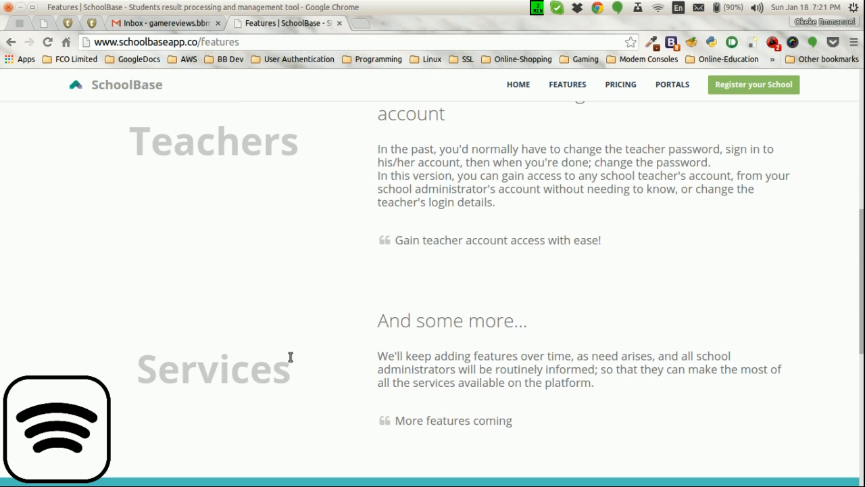
scroll(290, 360, "up", 4)
scroll(290, 360, "up", 1)
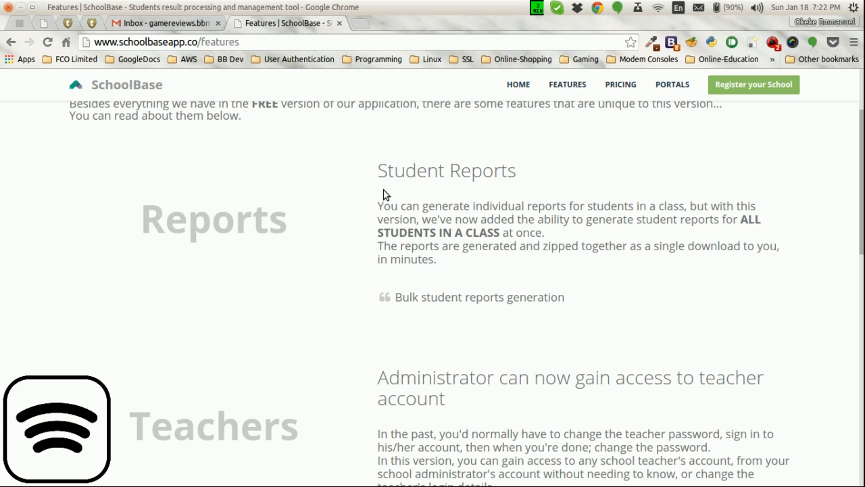
scroll(384, 193, "down", 5)
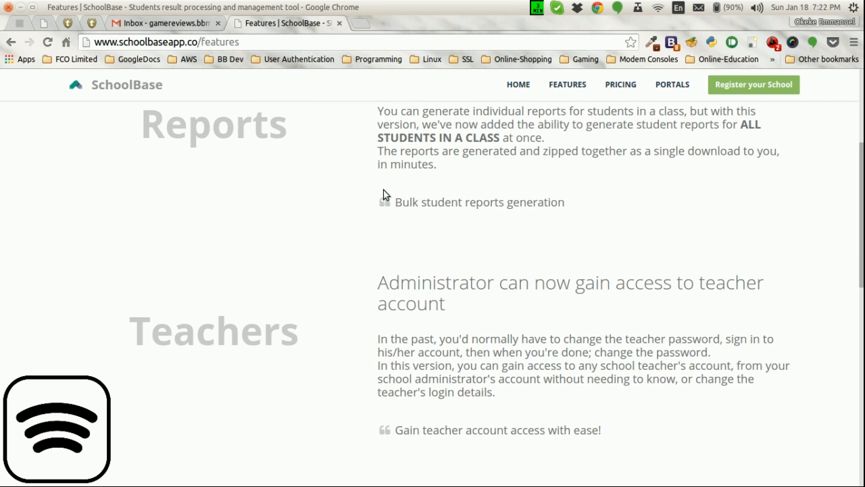
Step: Read the rest of the Features page down to the footer, then go to Portals
scroll(399, 176, "up", 2)
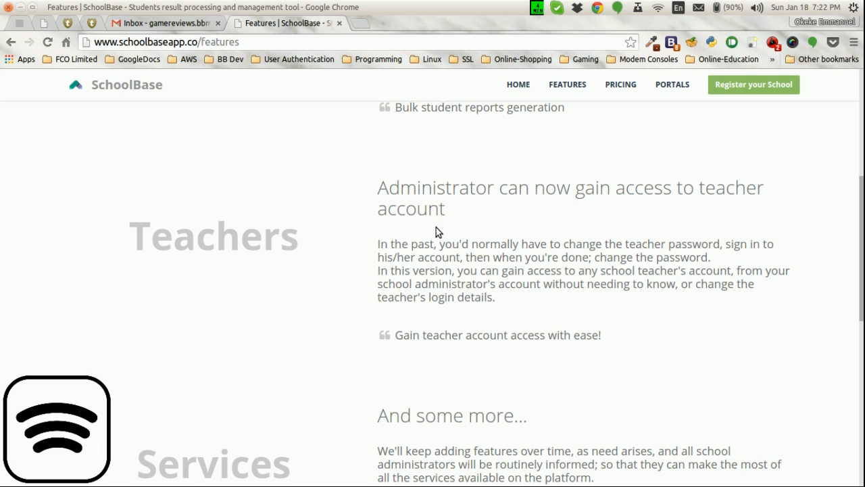
scroll(438, 238, "down", 5)
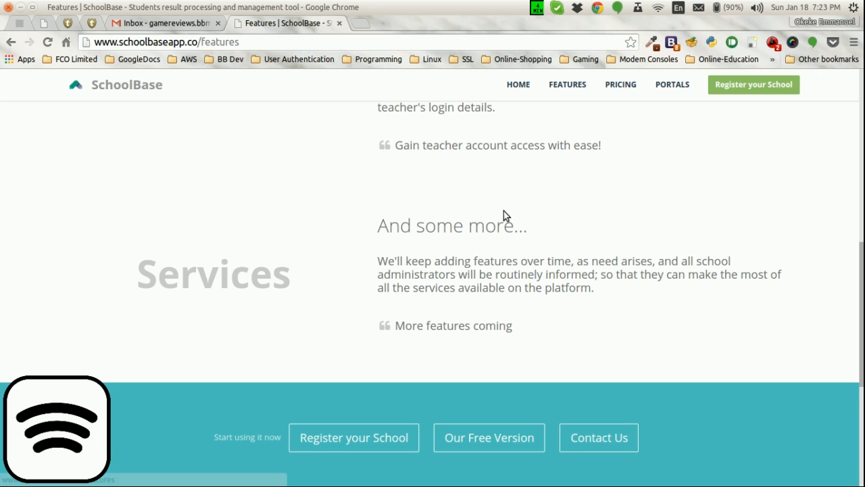
left_click(683, 92)
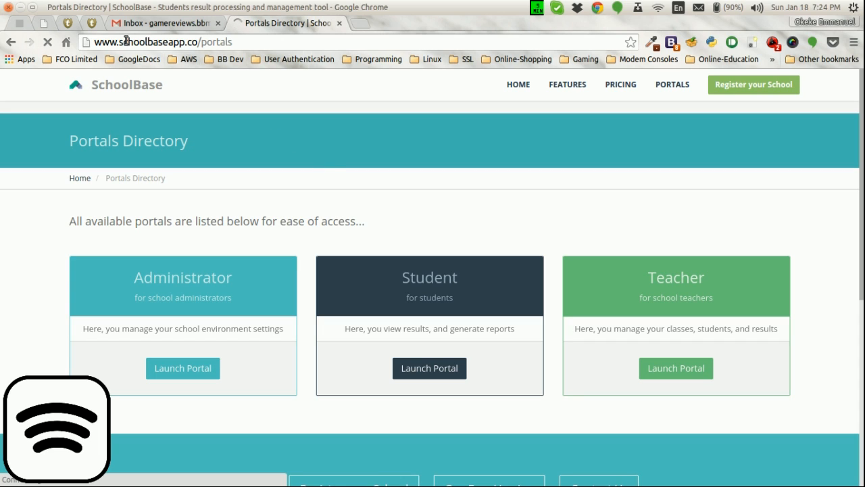
Step: Select the site domain in the address bar, then scroll through the Administrator, Student and Teacher portals
left_click_drag(119, 42, 198, 43)
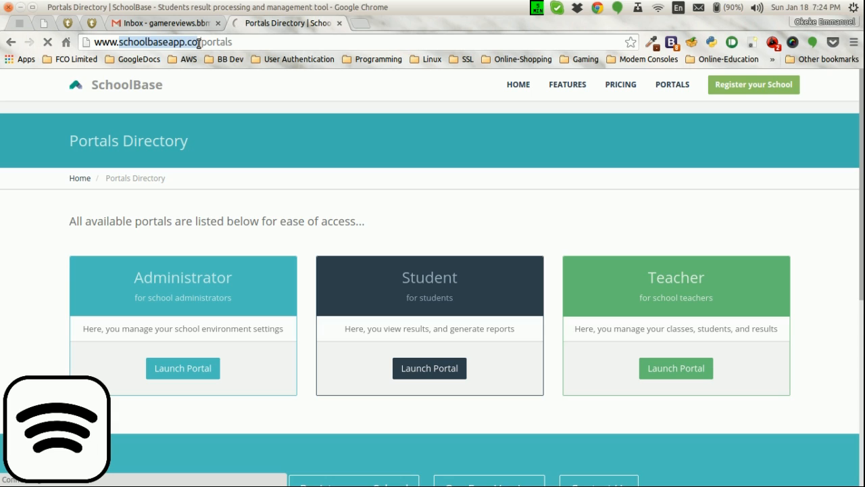
left_click(367, 194)
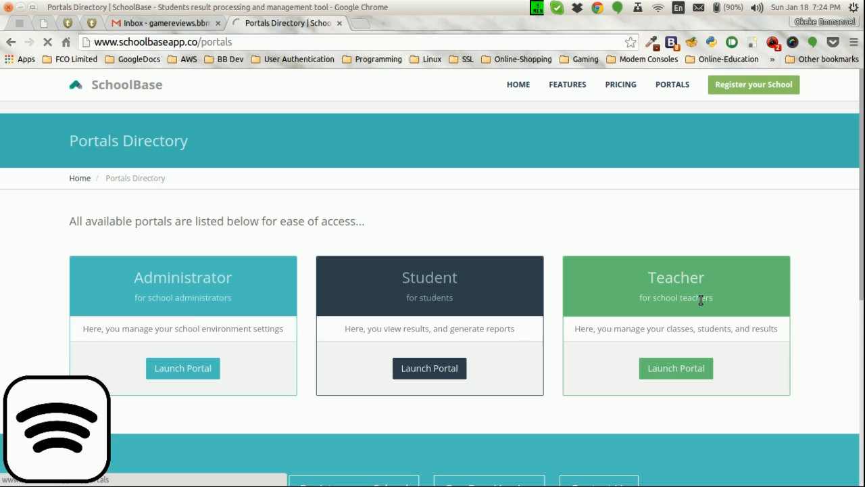
scroll(701, 300, "down", 5)
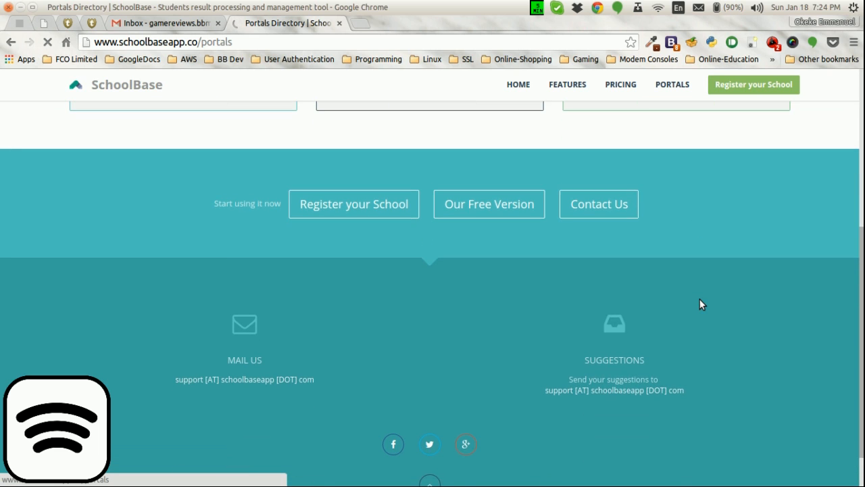
scroll(486, 353, "up", 5)
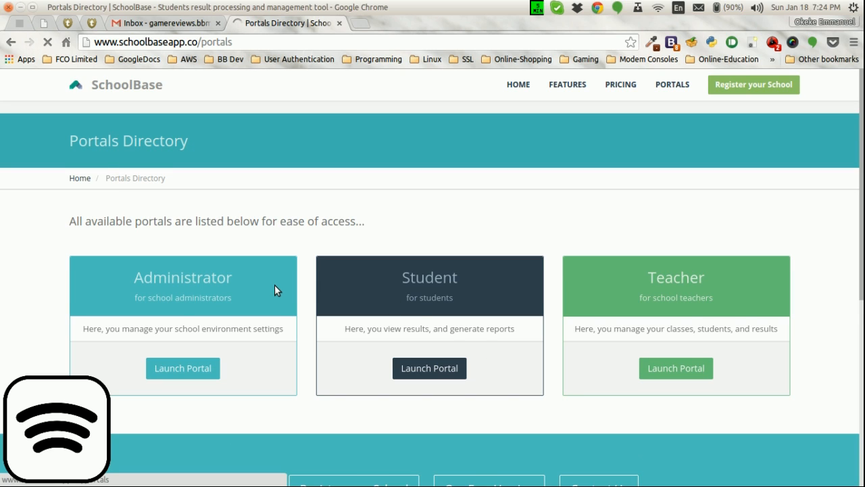
scroll(275, 285, "down", 5)
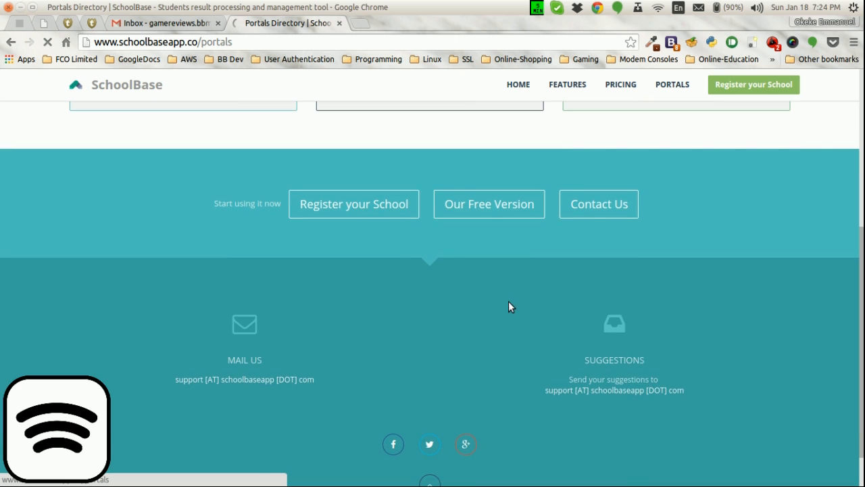
scroll(541, 300, "up", 5)
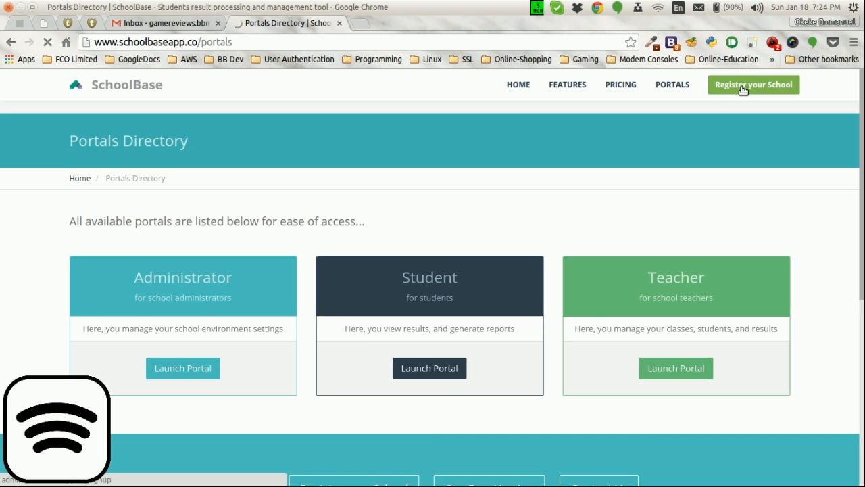
scroll(676, 149, "down", 3)
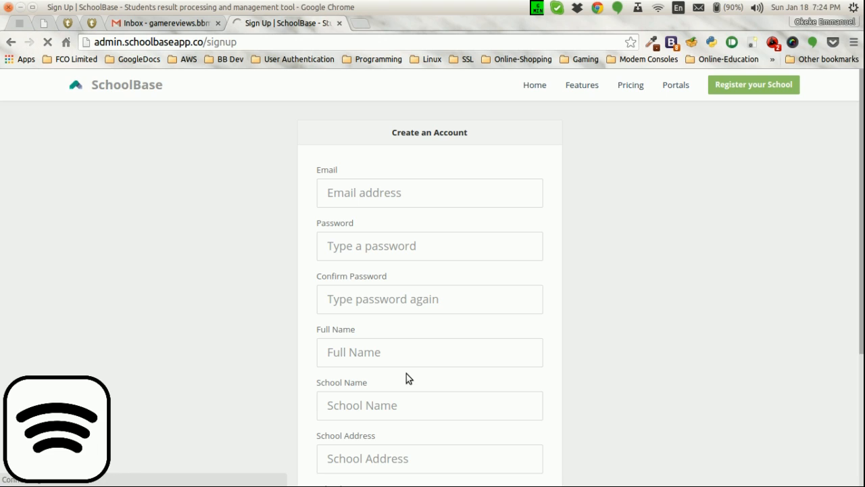
Step: Fill in the account email from the autofill suggestion, then enter and confirm the password
left_click(403, 193)
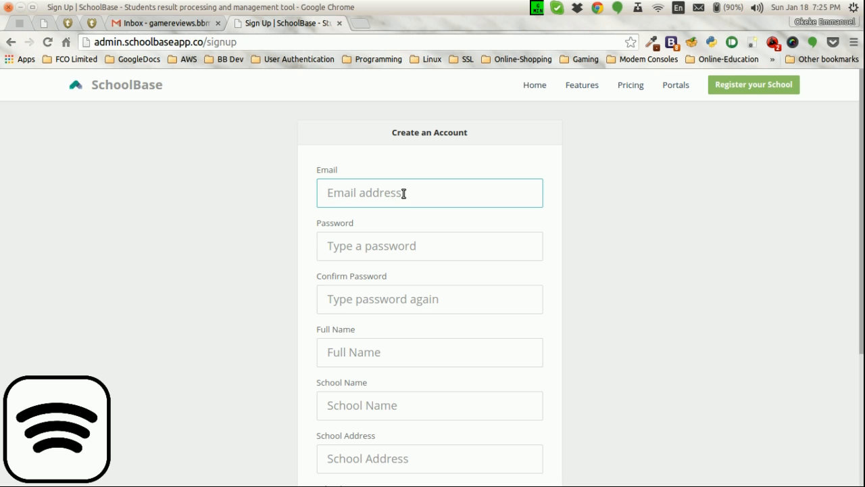
type("game")
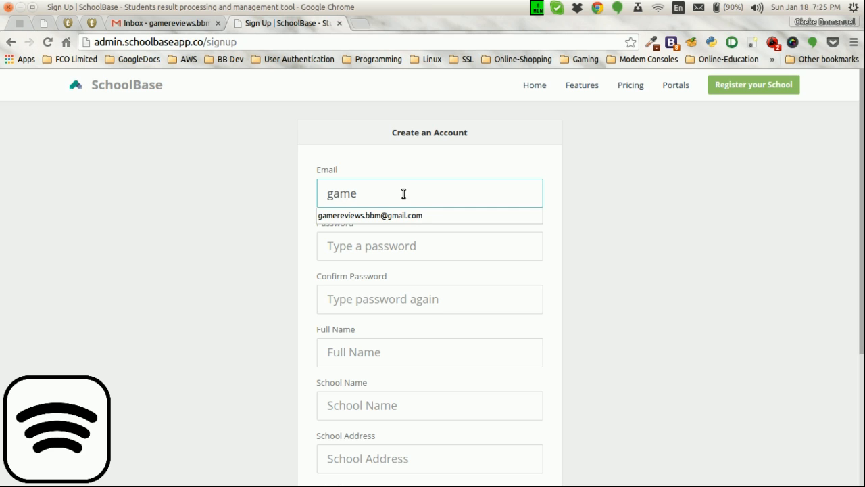
key("Down")
key("Tab")
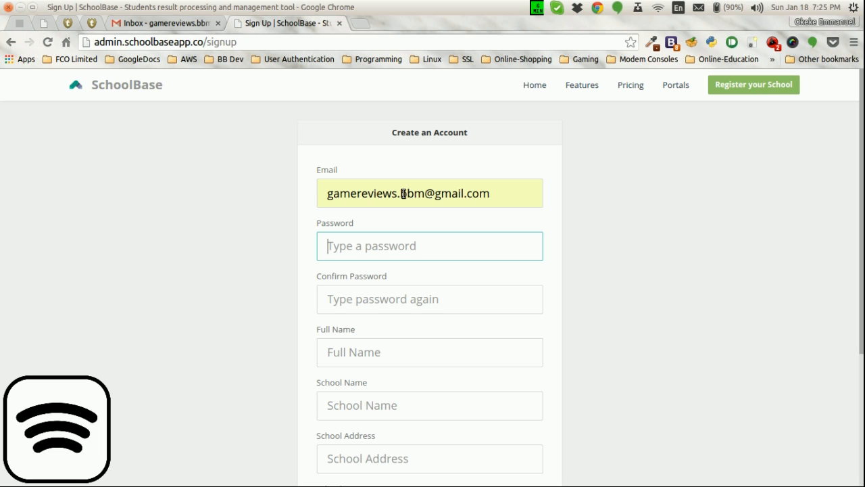
type("*****")
key("Tab")
type("**")
Step: Enter full name 'School Admin' and school name 'Tutorial Secondary School' from suggestions
key("Tab")
type("School")
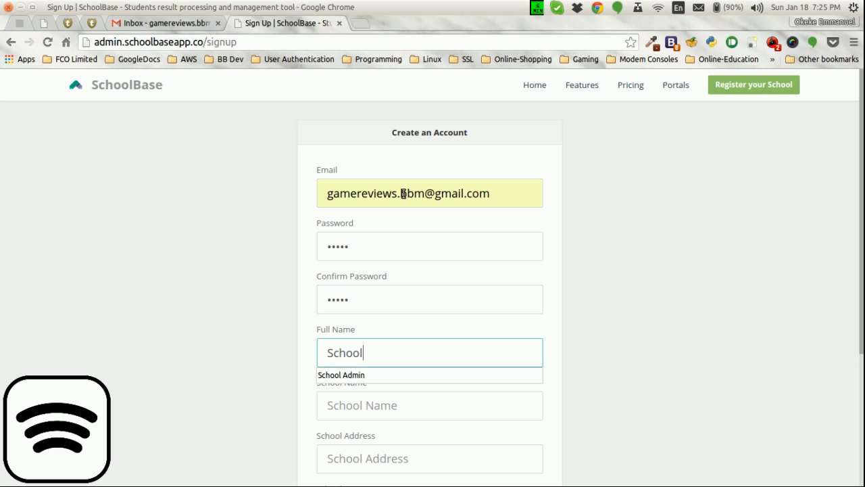
key("Down")
key("Tab")
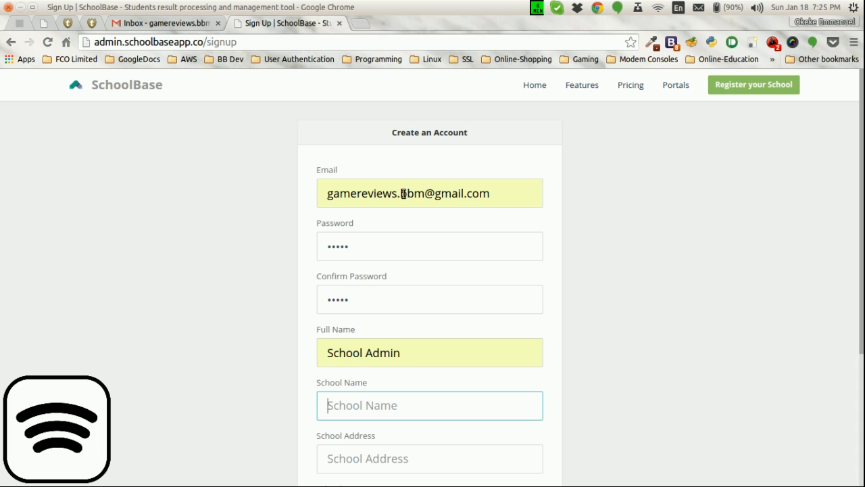
type("Tut")
key("Down")
key("Tab")
Step: Enter the school address 'Km. 14 Lagos-Ibadan Expressway' with a capital E
scroll(402, 196, "down", 5)
type("10, K")
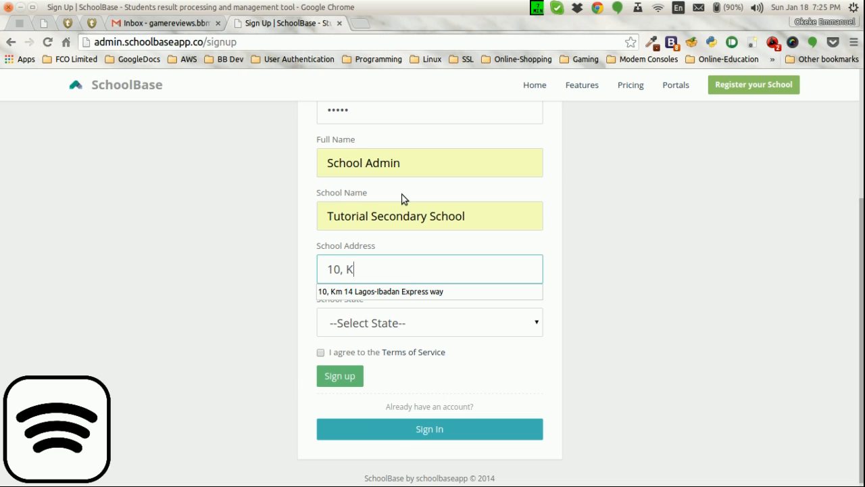
key("BackSpace")
key("BackSpace")
key("BackSpace")
key("BackSpace")
key("BackSpace")
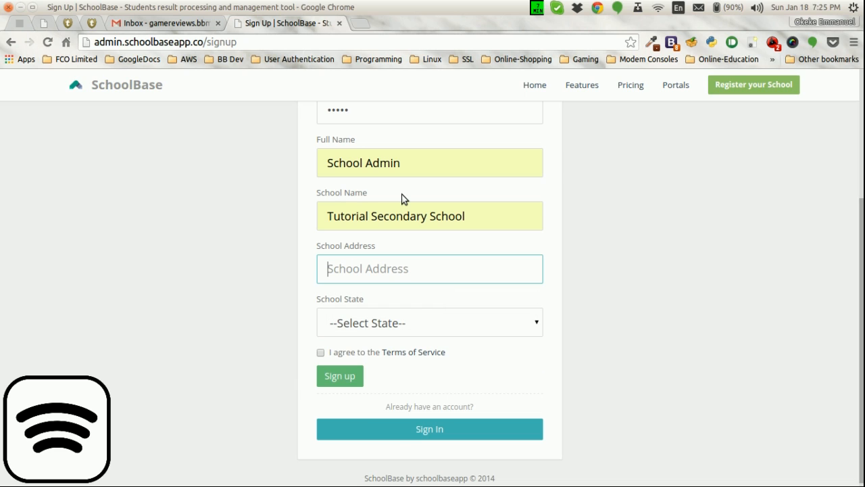
type("Km. 14 Lagos-Ibadan expressway")
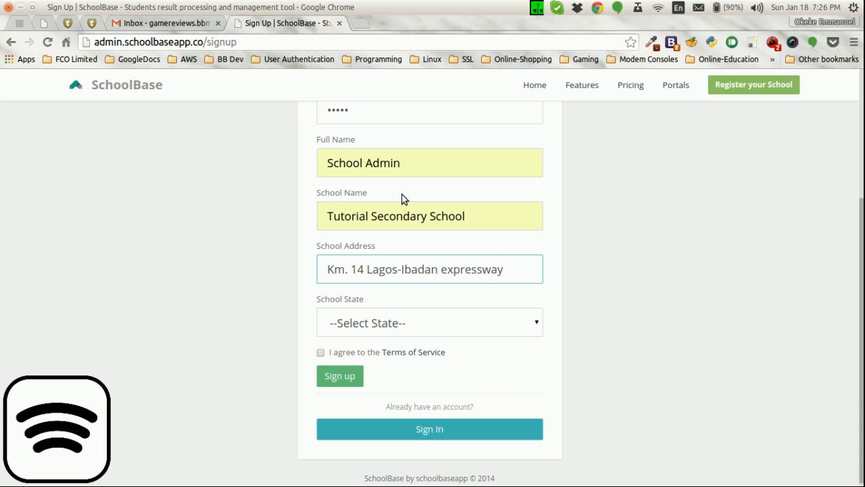
key("Left")
key("Left")
key("Left")
key("Left")
key("Left")
key("Left")
key("Left")
key("Left")
key("Left")
key("BackSpace")
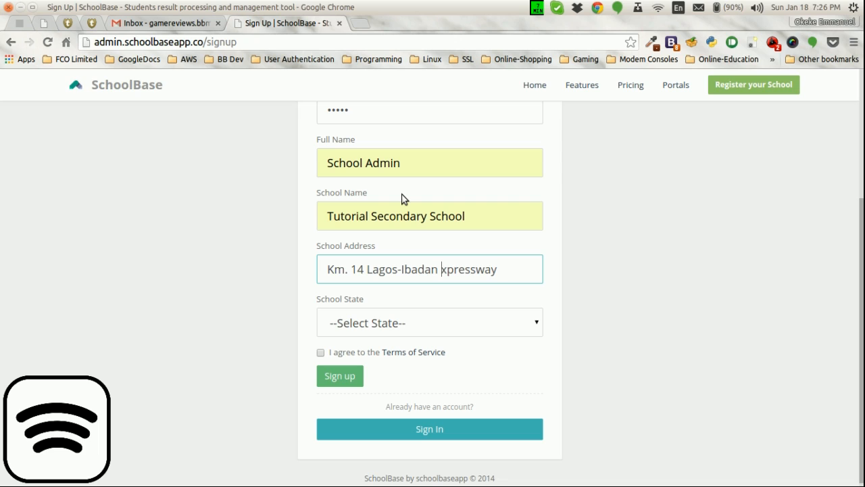
type("E")
Step: Set the school state to Lagos and agree to the Terms of Service
key("Tab")
key("l")
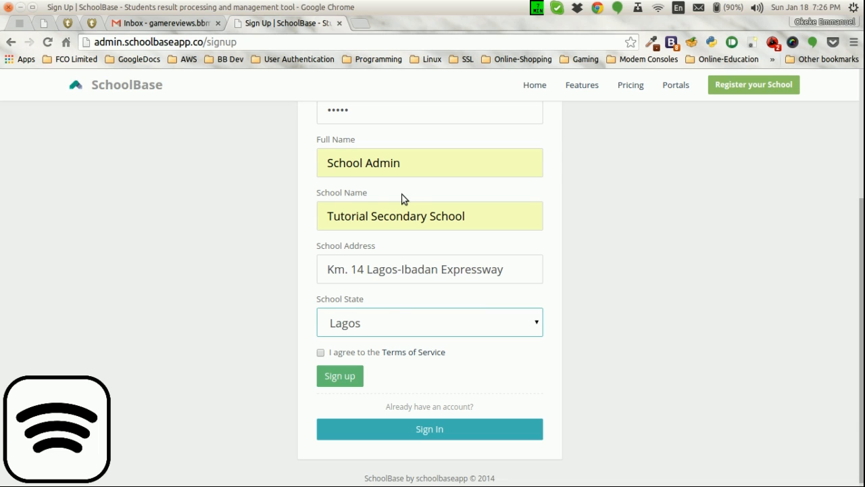
key("Tab")
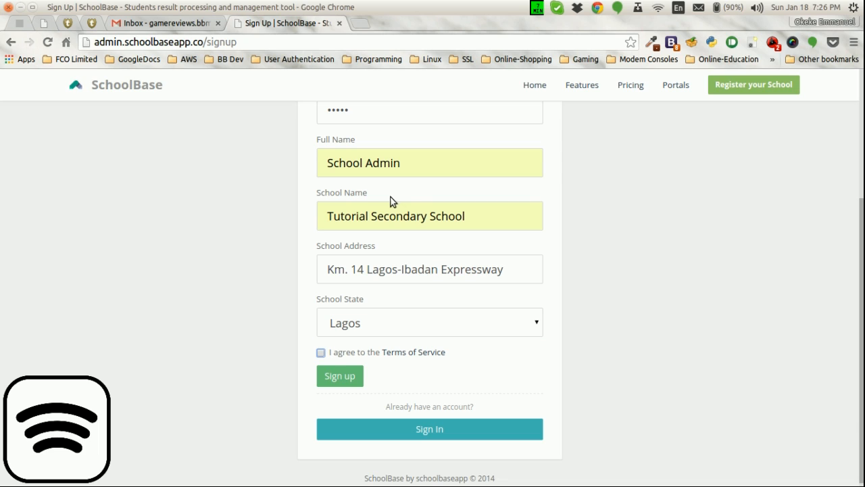
left_click(320, 354)
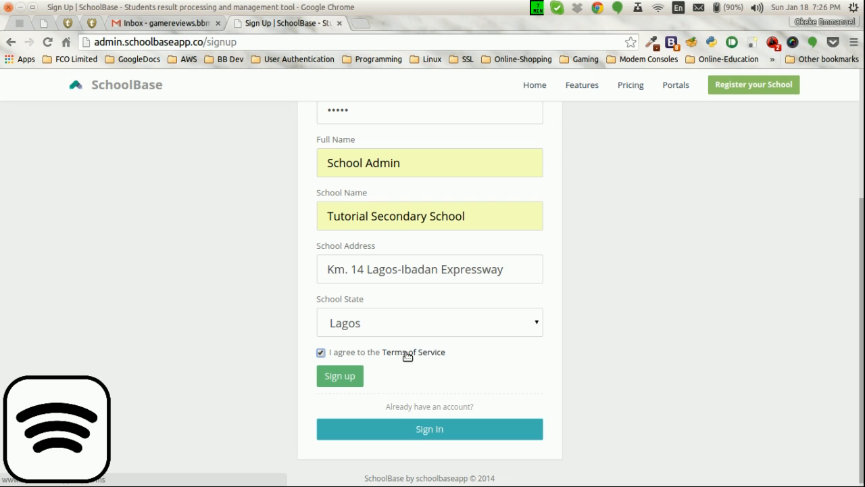
left_click(405, 356)
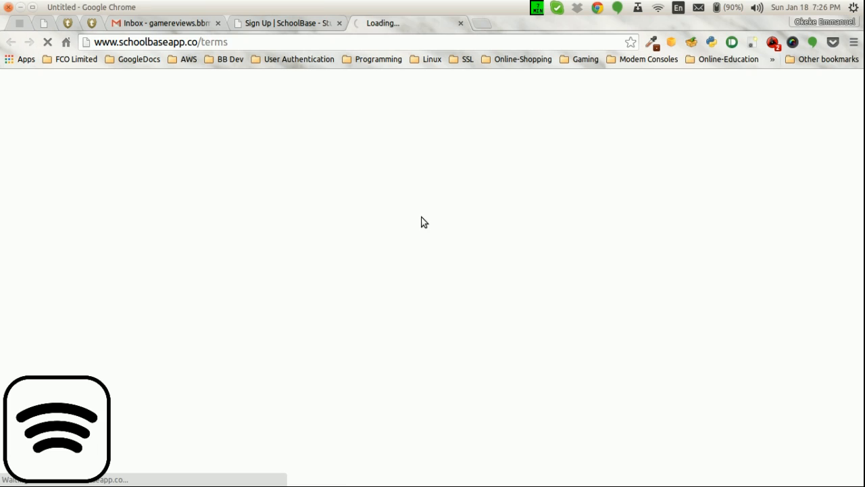
scroll(485, 271, "down", 13)
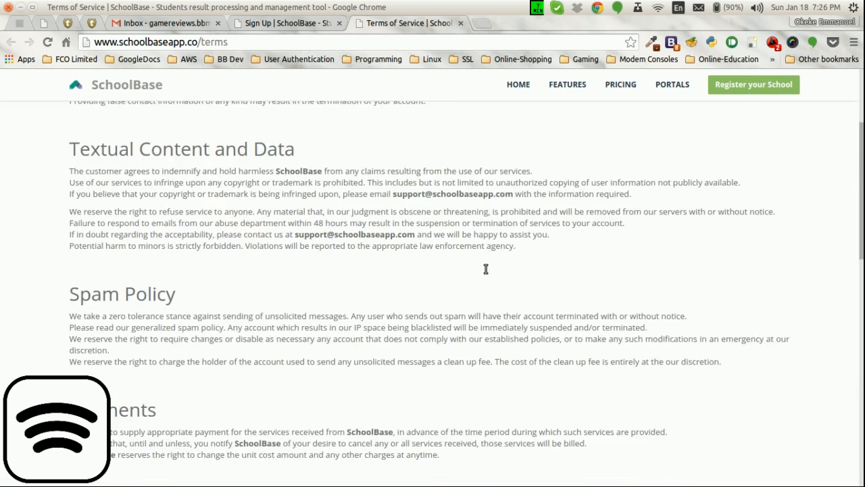
scroll(485, 270, "up", 13)
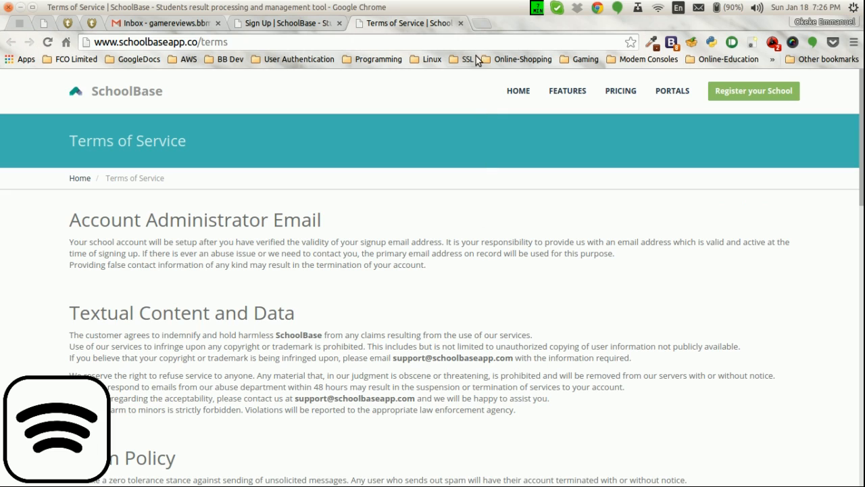
left_click(460, 23)
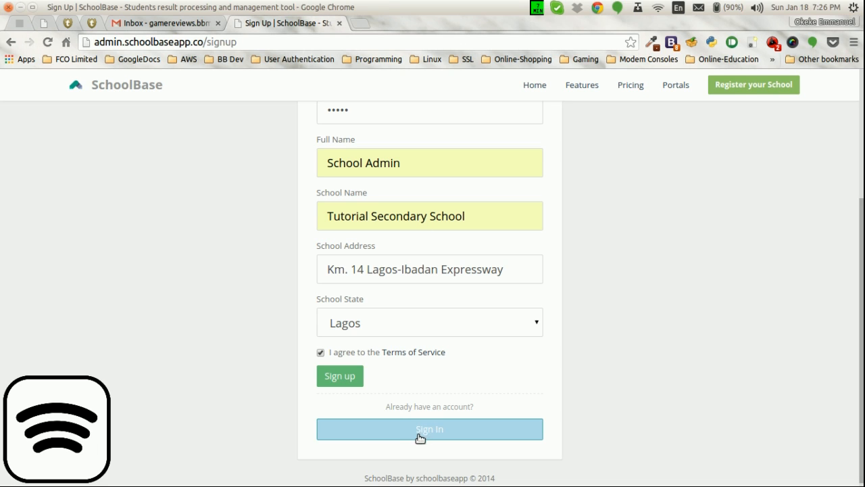
Step: Sign up to create the school account, then switch to the Gmail inbox
left_click(345, 376)
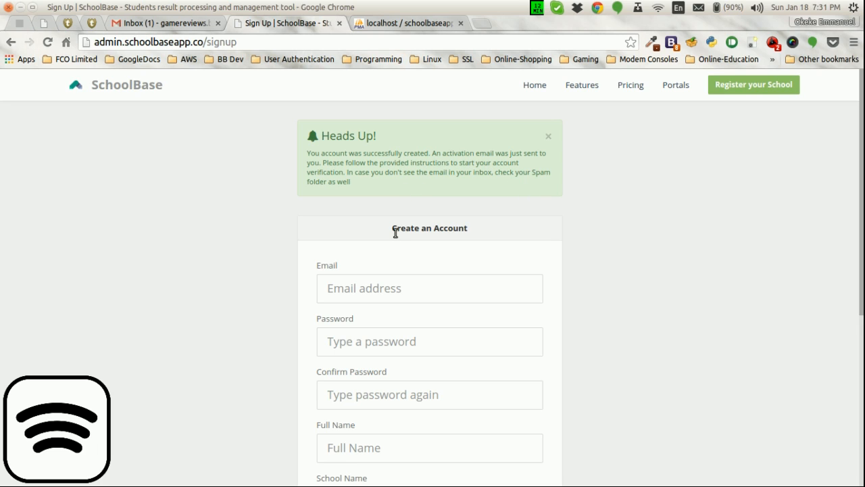
left_click(182, 29)
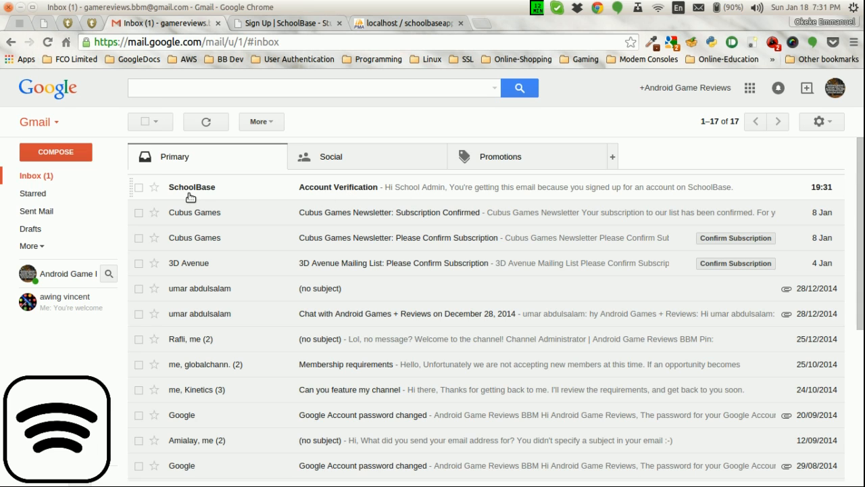
Step: Open the SchoolBase Account Verification email and follow its verification link
left_click(375, 195)
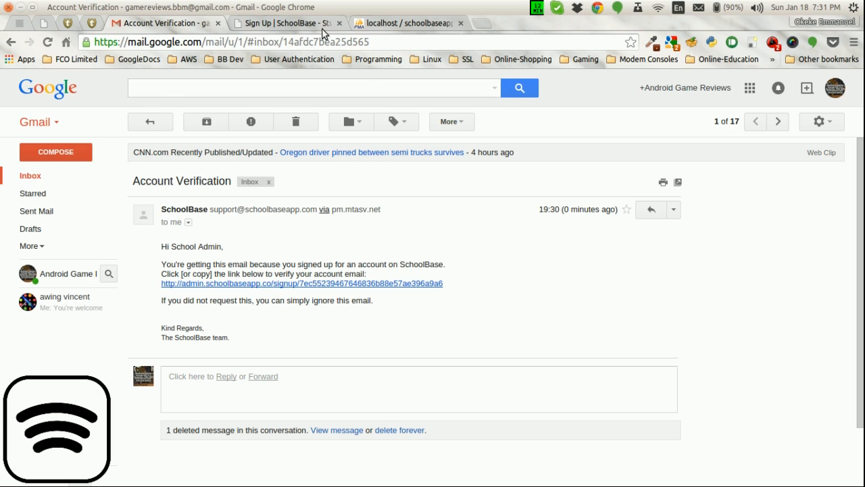
left_click(316, 24)
left_click(168, 24)
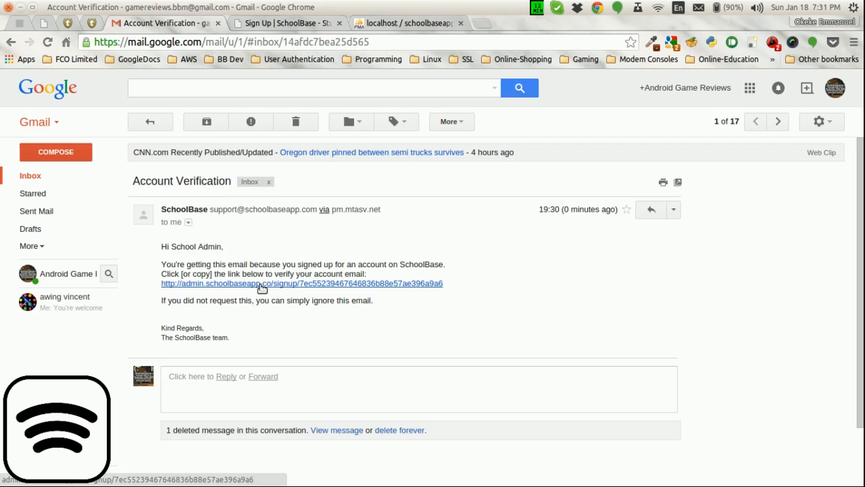
left_click(261, 284)
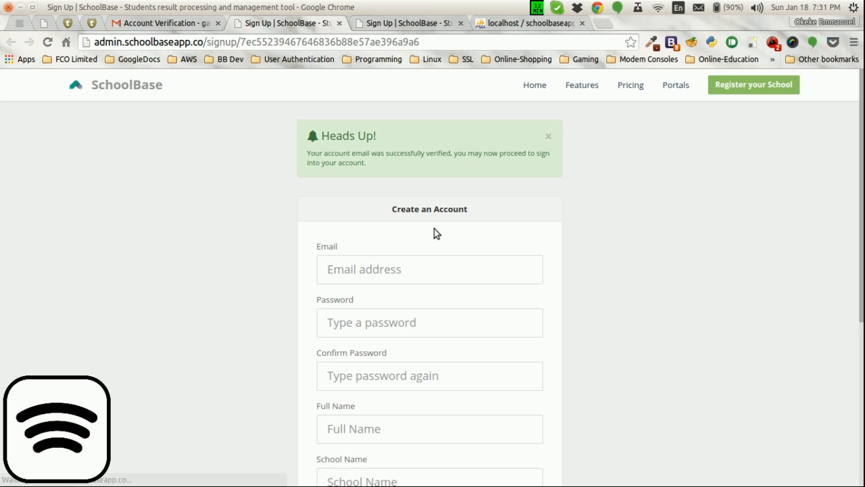